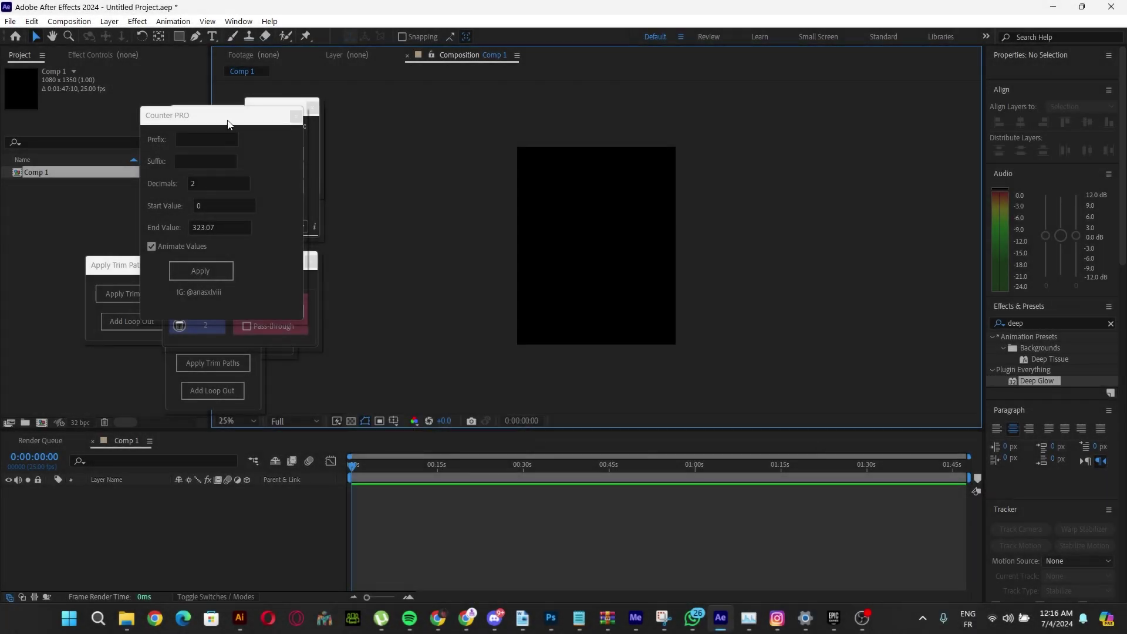
Reposition the Counter PRO panel and set its Decimals to 0.
left_click_drag(228, 123, 249, 172)
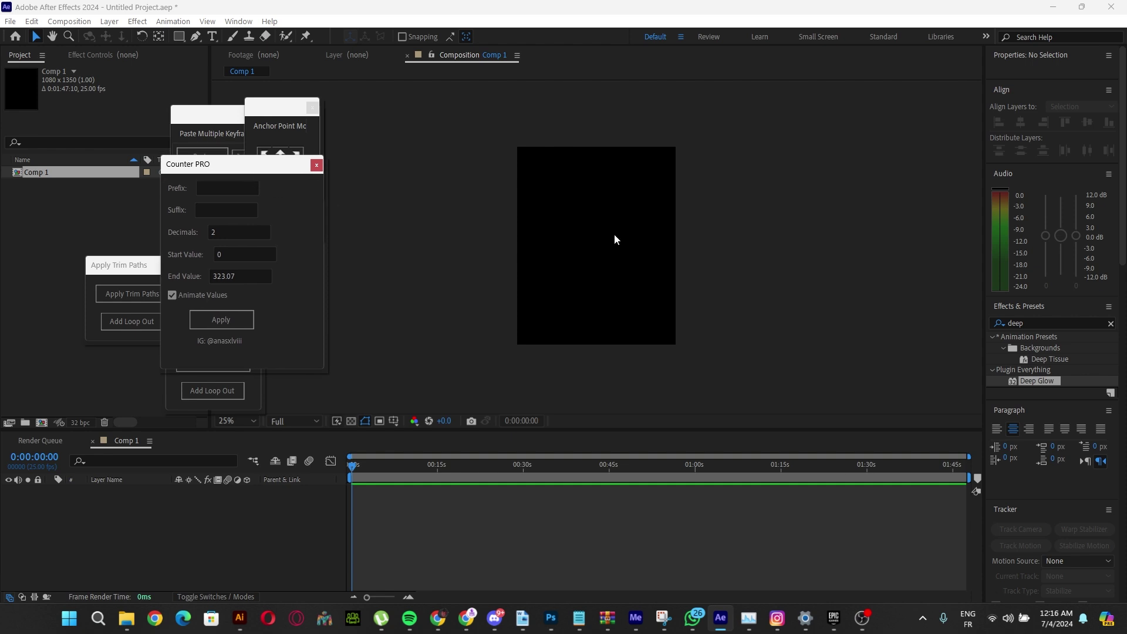
left_click_drag(252, 170, 422, 169)
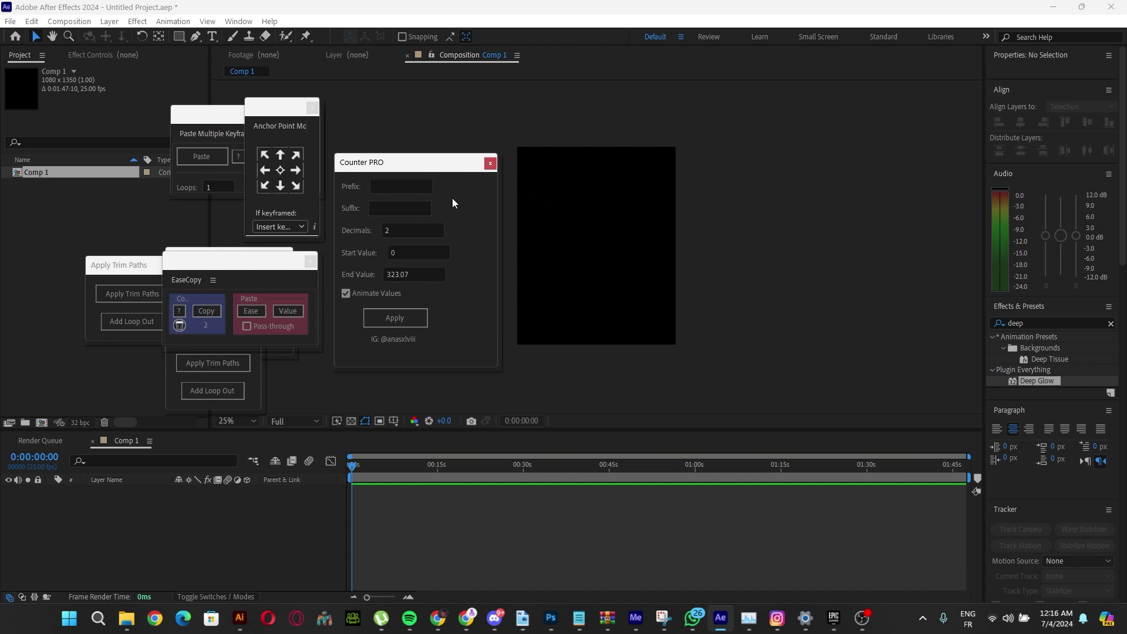
left_click(395, 213)
left_click(395, 230)
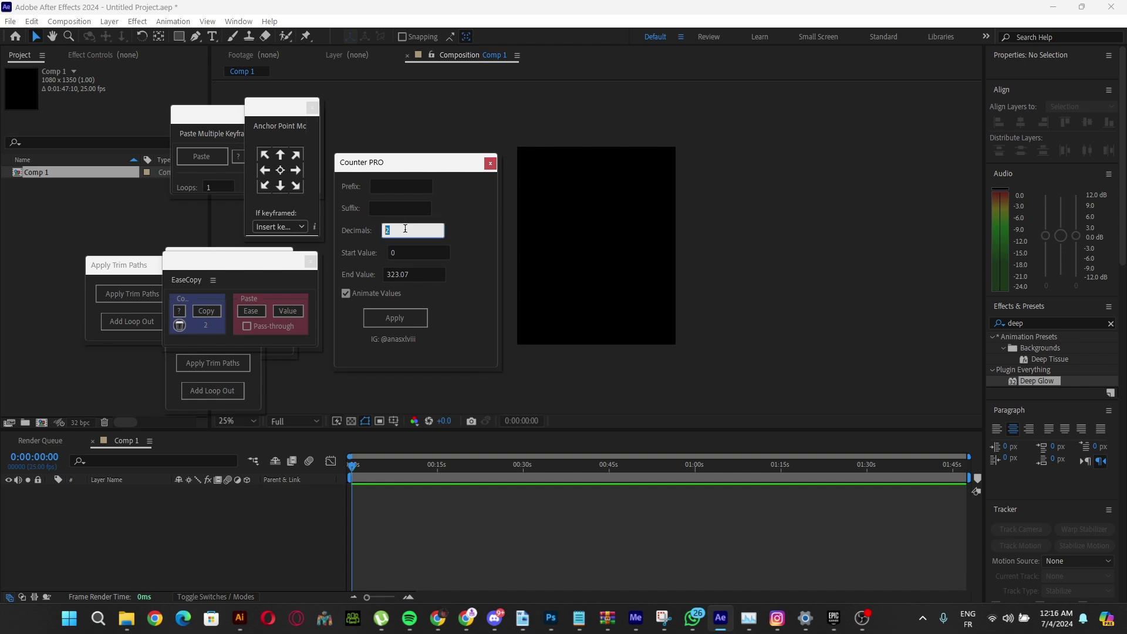
left_click(470, 214)
left_click(412, 232)
left_click(463, 203)
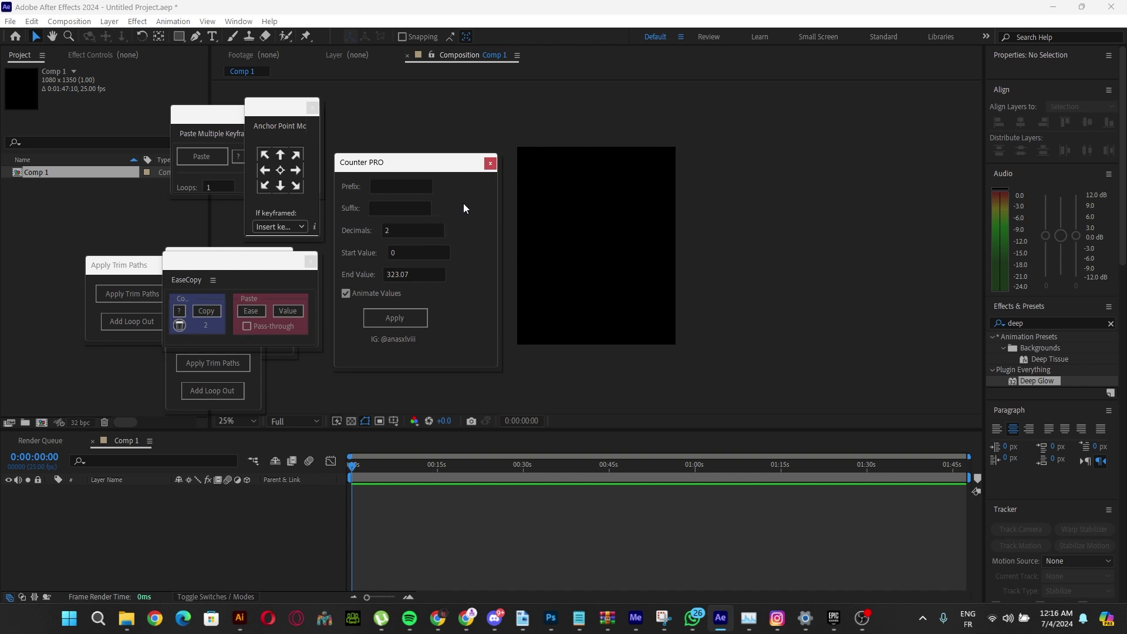
left_click(405, 231)
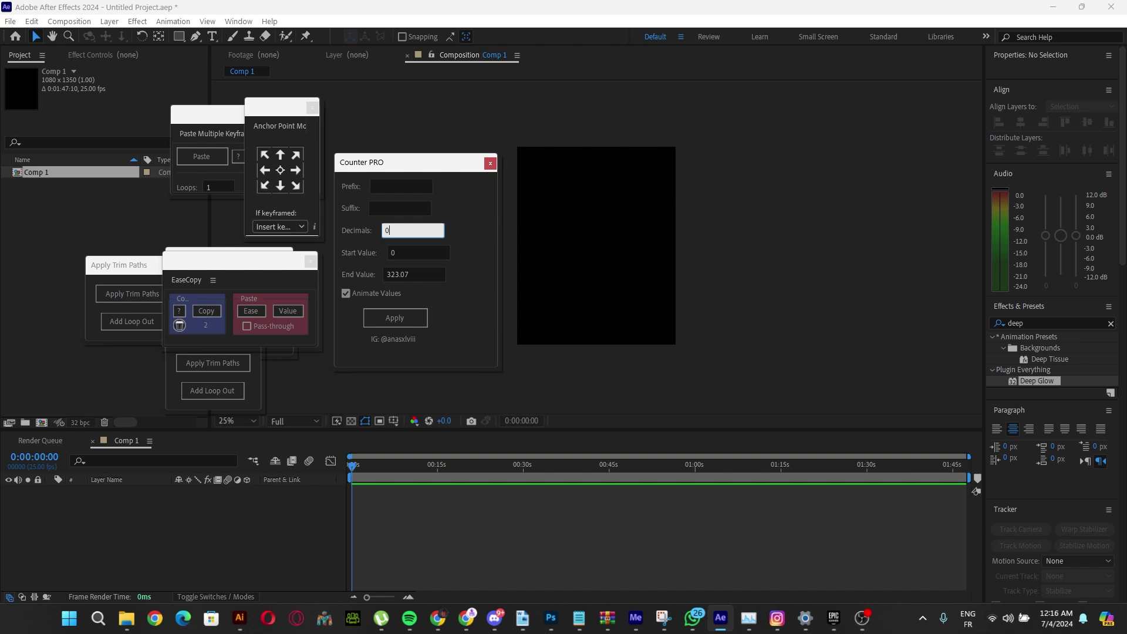
left_click(480, 224)
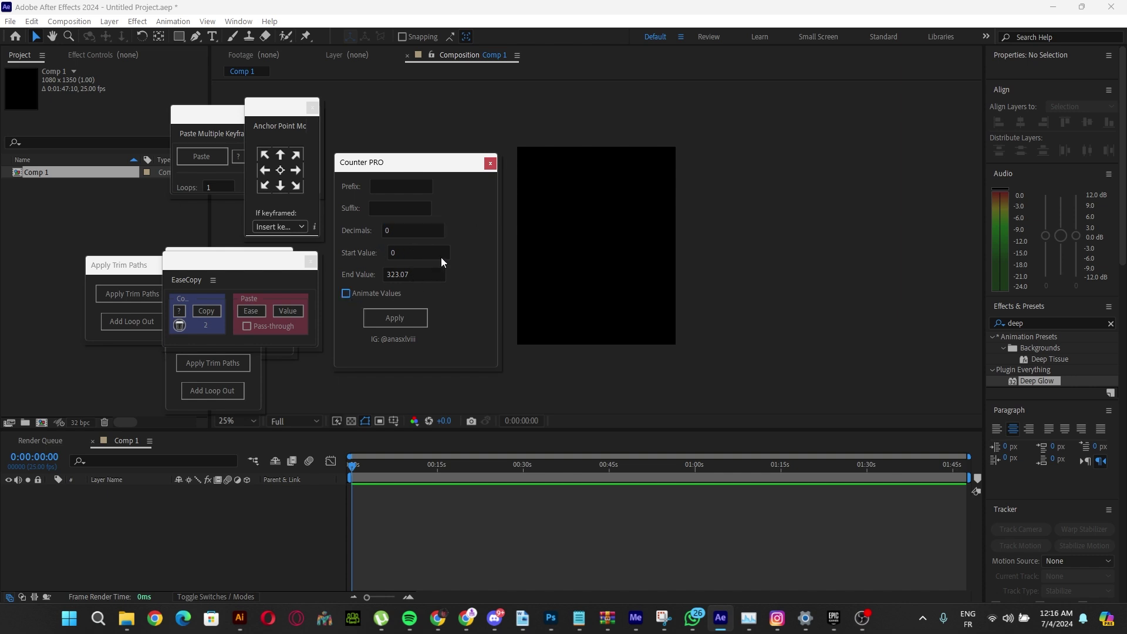
Check the Start Value of 0 and the End Value of 323.07.
left_click(399, 251)
double_click(393, 253)
left_click(413, 276)
left_click(446, 282)
Create a text layer reading 0 at 218.8 px, centred horizontally and vertically in the composition.
left_click_drag(373, 164, 278, 165)
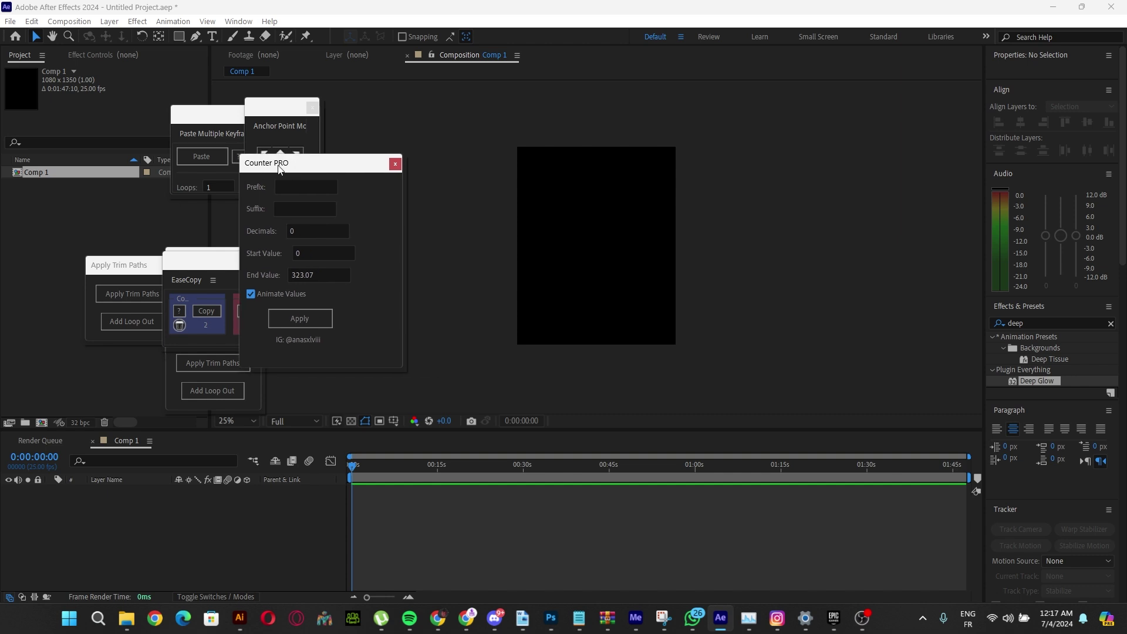
left_click(212, 35)
left_click(568, 254)
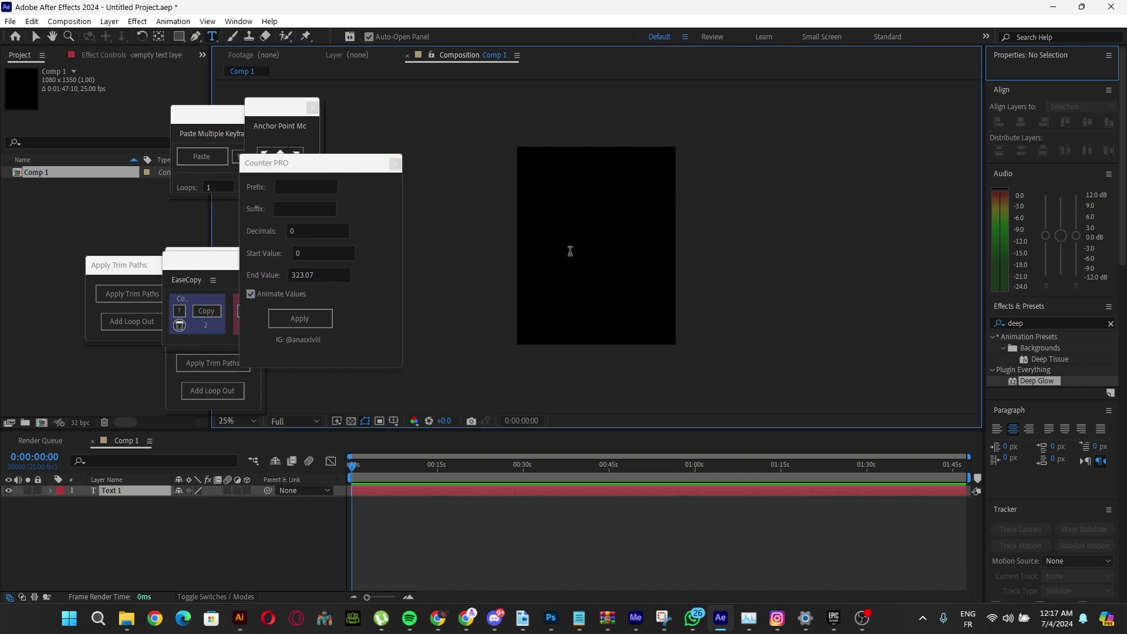
type("0")
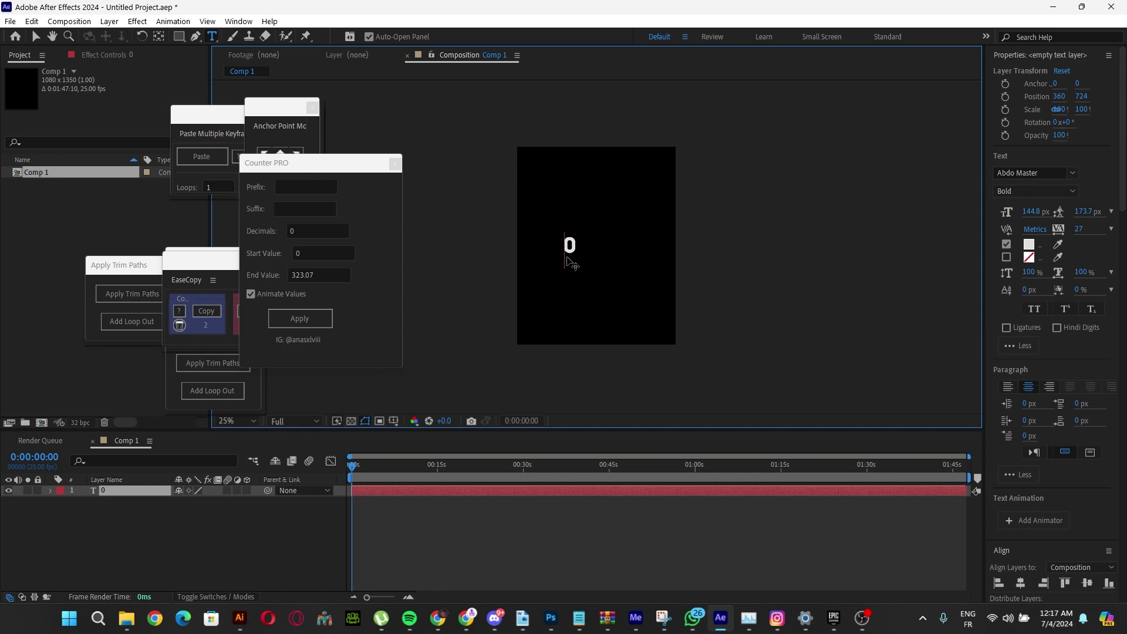
key("Escape")
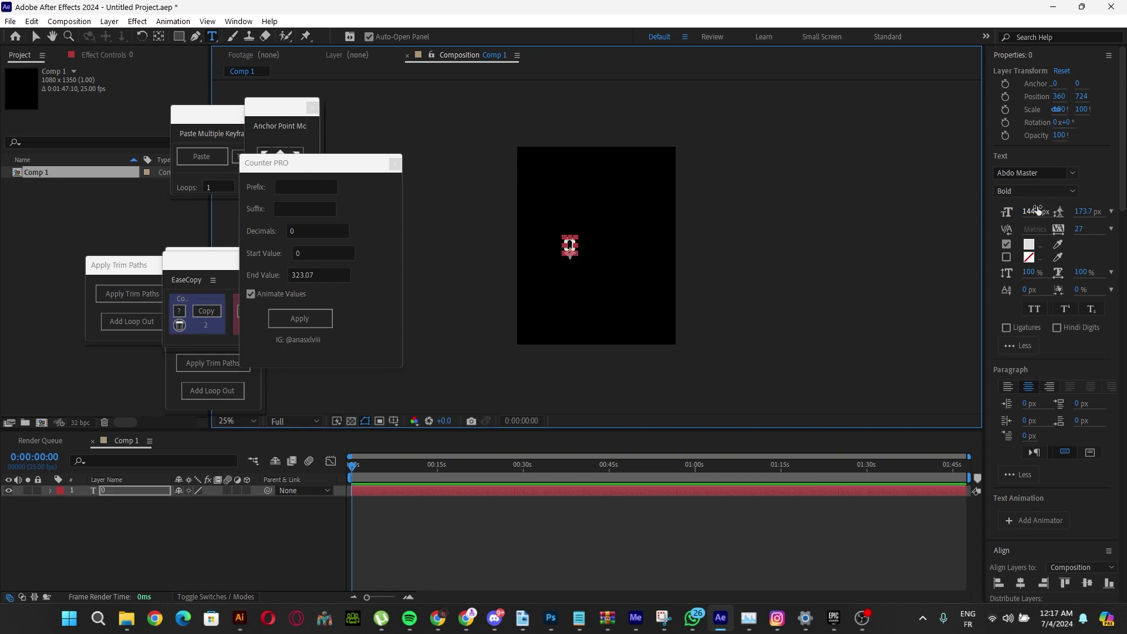
left_click_drag(1033, 211, 1096, 215)
scroll(1104, 354, "down", 5)
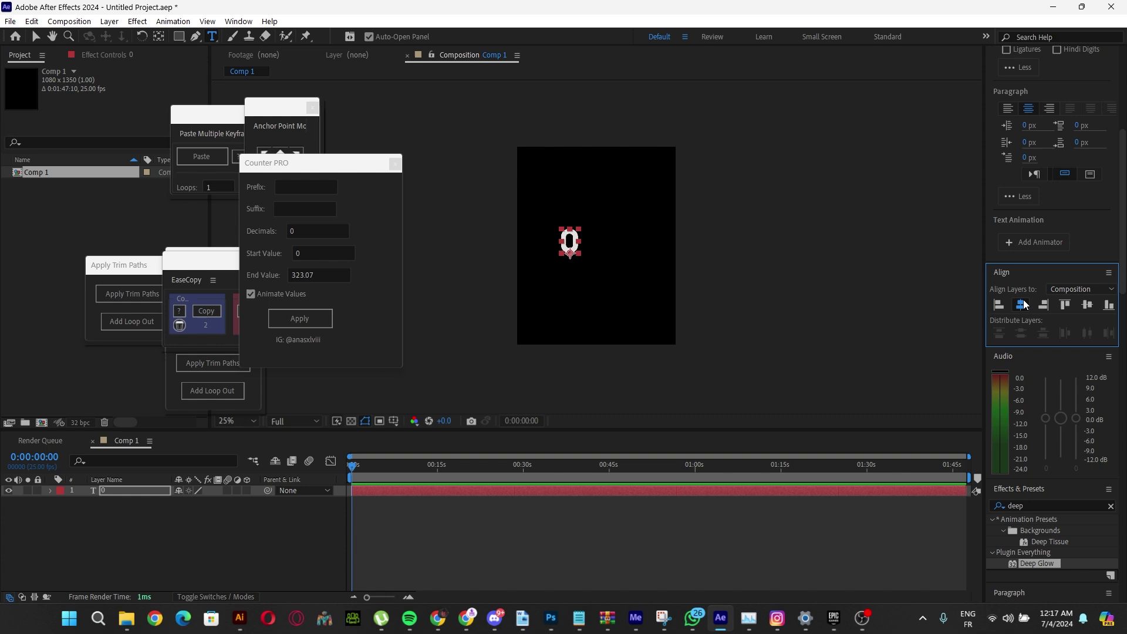
left_click(1020, 305)
left_click(1088, 305)
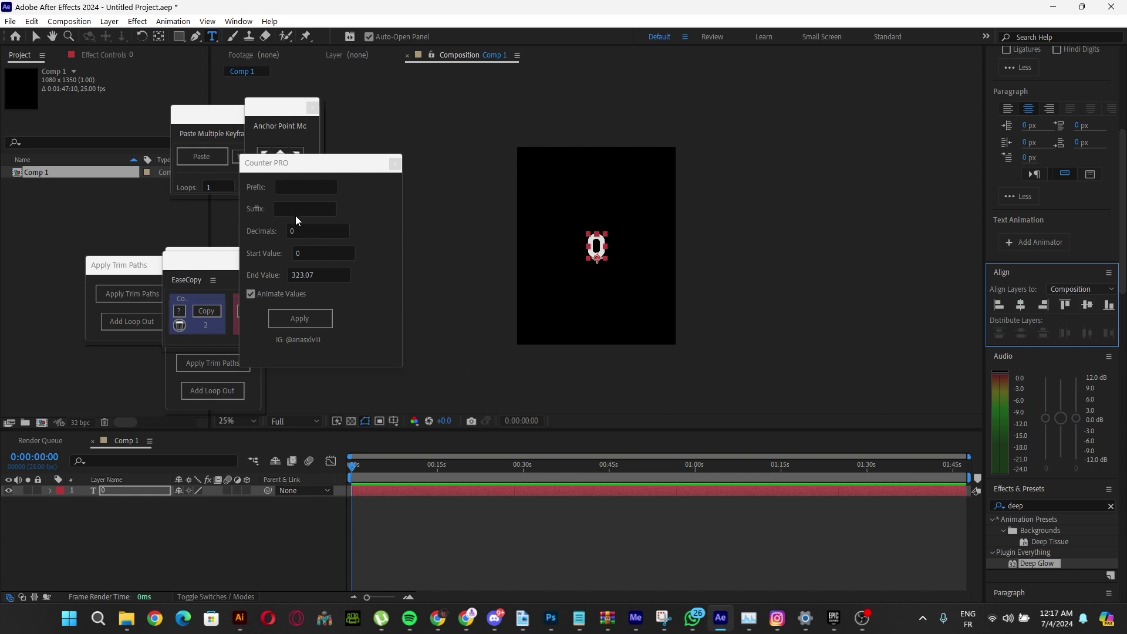
Apply Counter PRO with prefix %, 1 decimal and End Value 123.5.
left_click(294, 187)
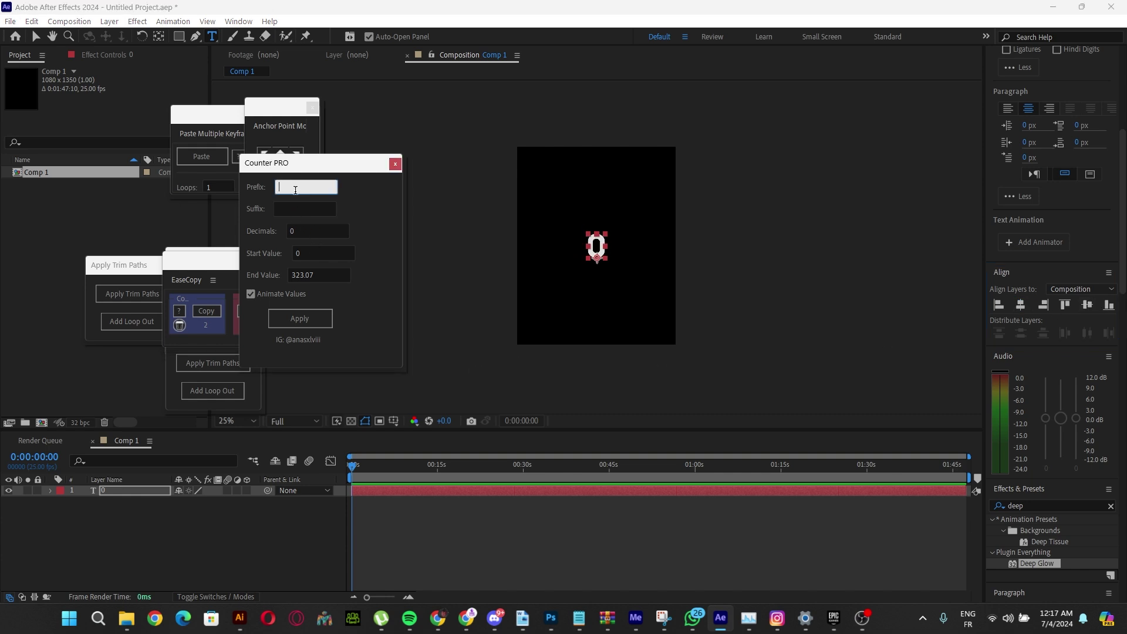
type("%")
left_click(370, 201)
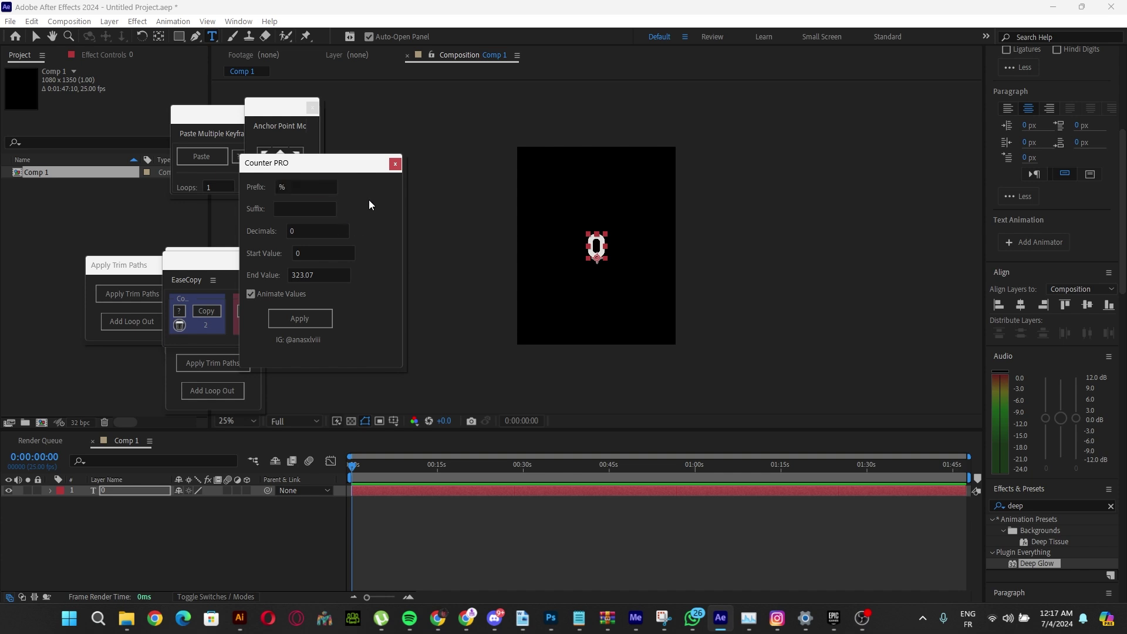
left_click(287, 235)
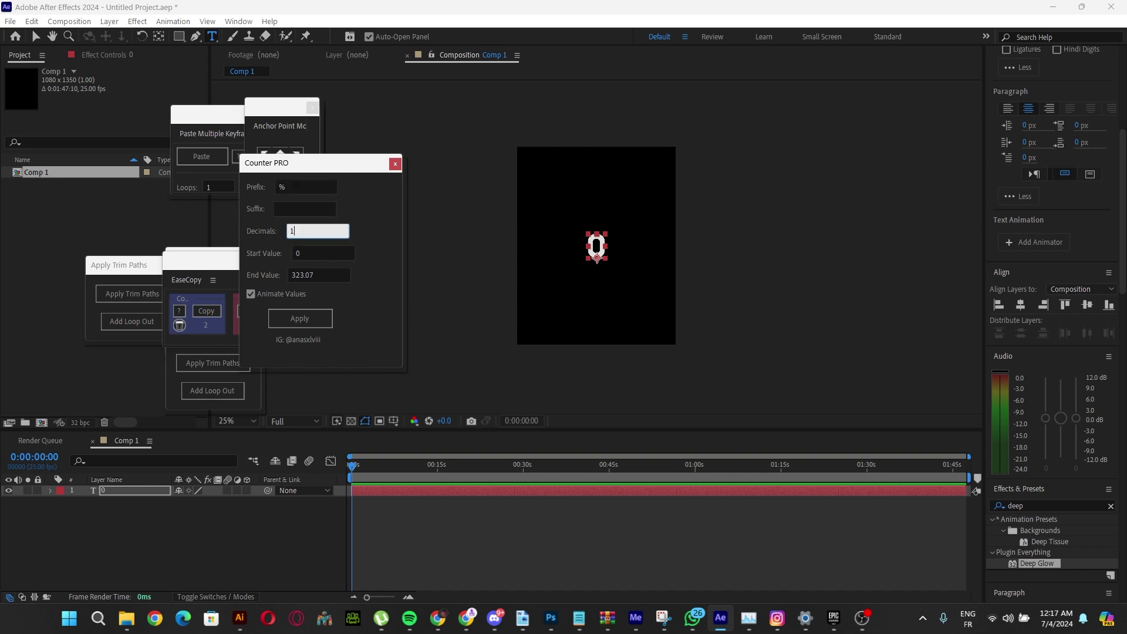
left_click(322, 273)
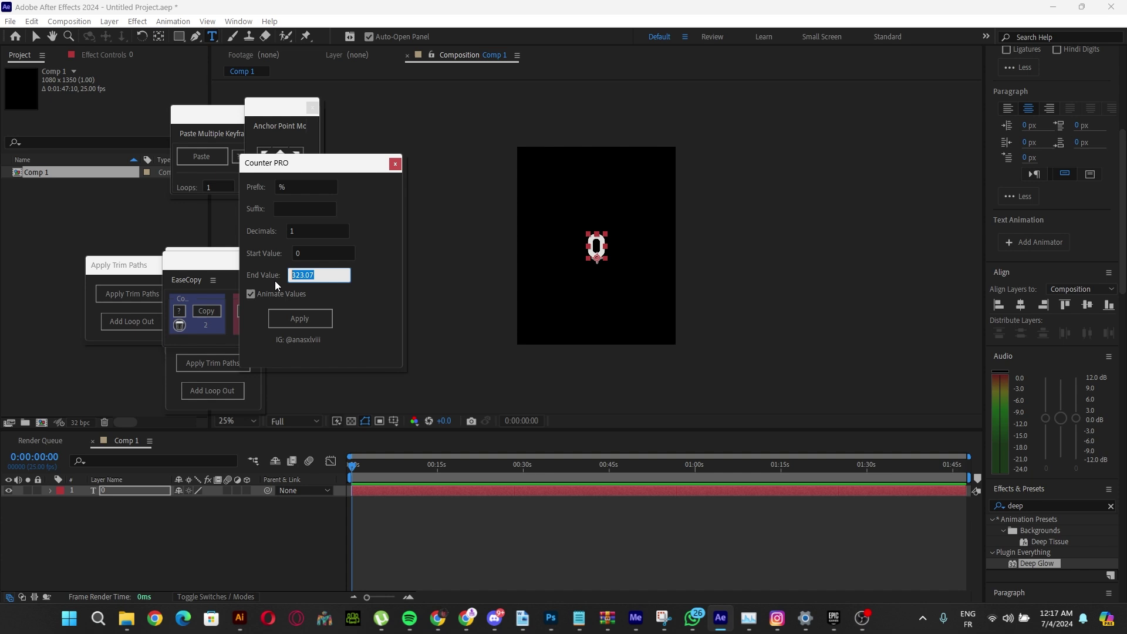
type("123.5")
left_click(304, 322)
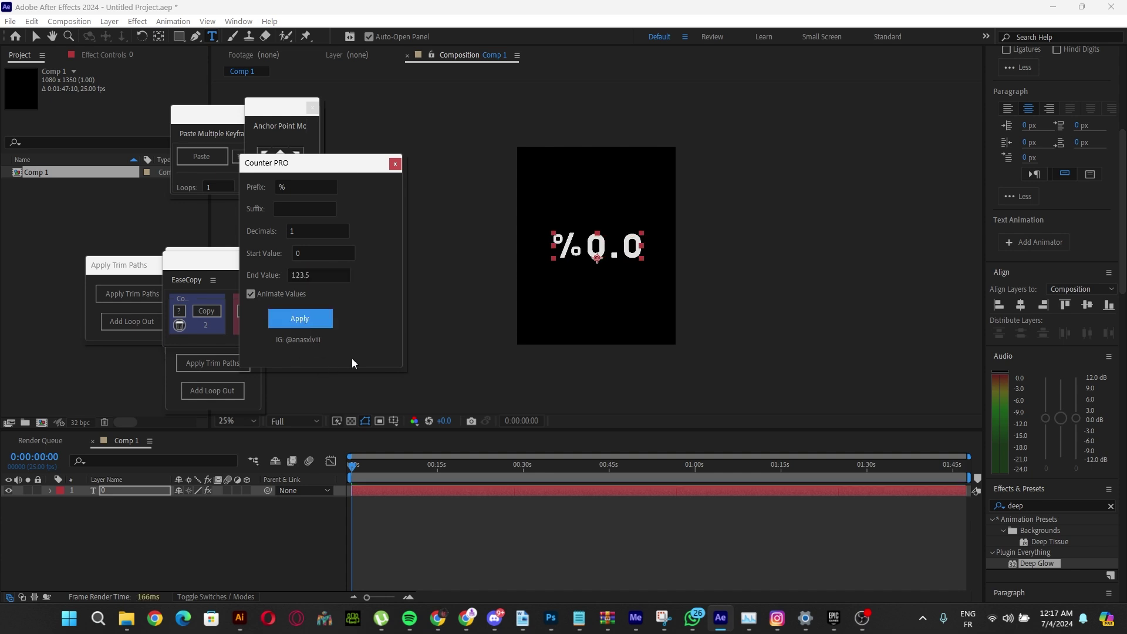
Reveal the text layer's Slider keyframes and scrub to frame 12, where the count reads %123.5.
left_click_drag(326, 169, 185, 161)
left_click(146, 496)
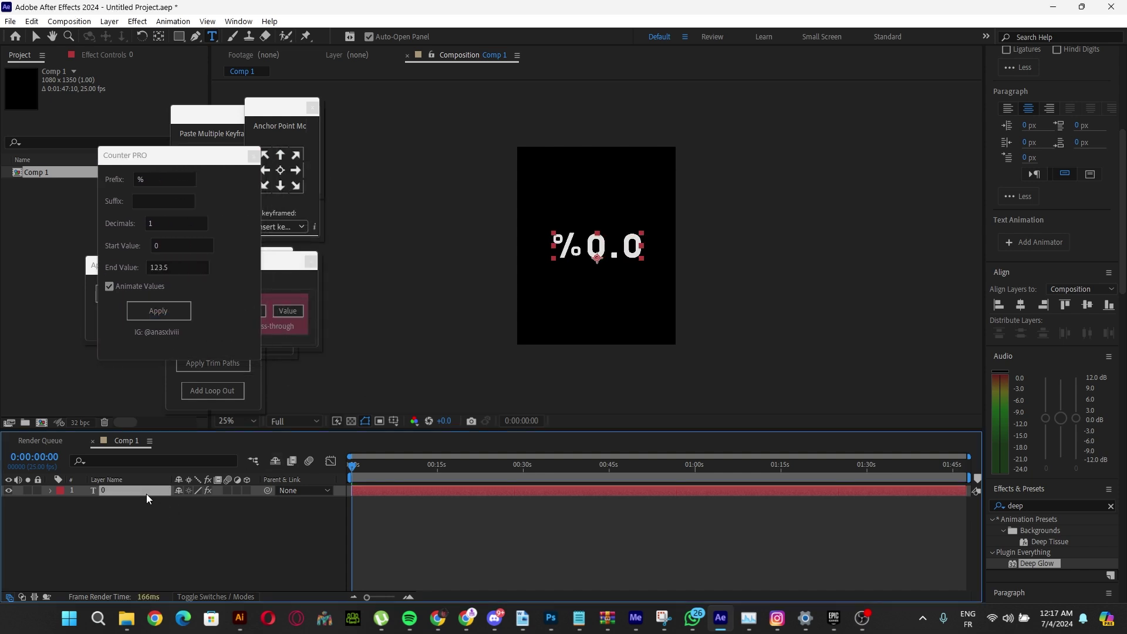
key("u")
left_click(409, 597)
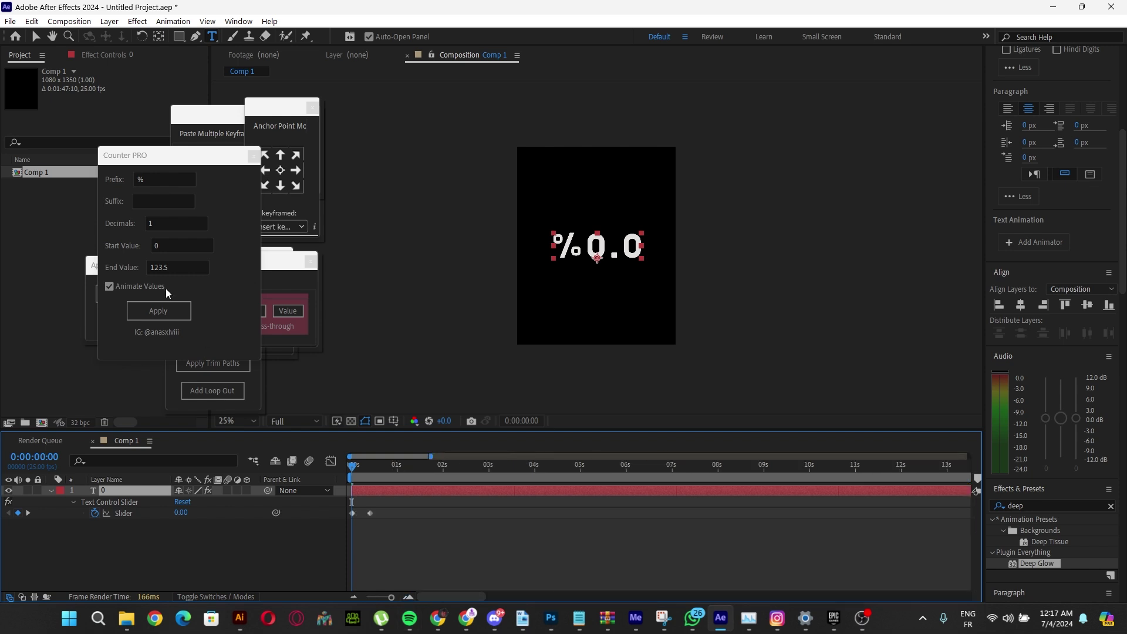
left_click(176, 246)
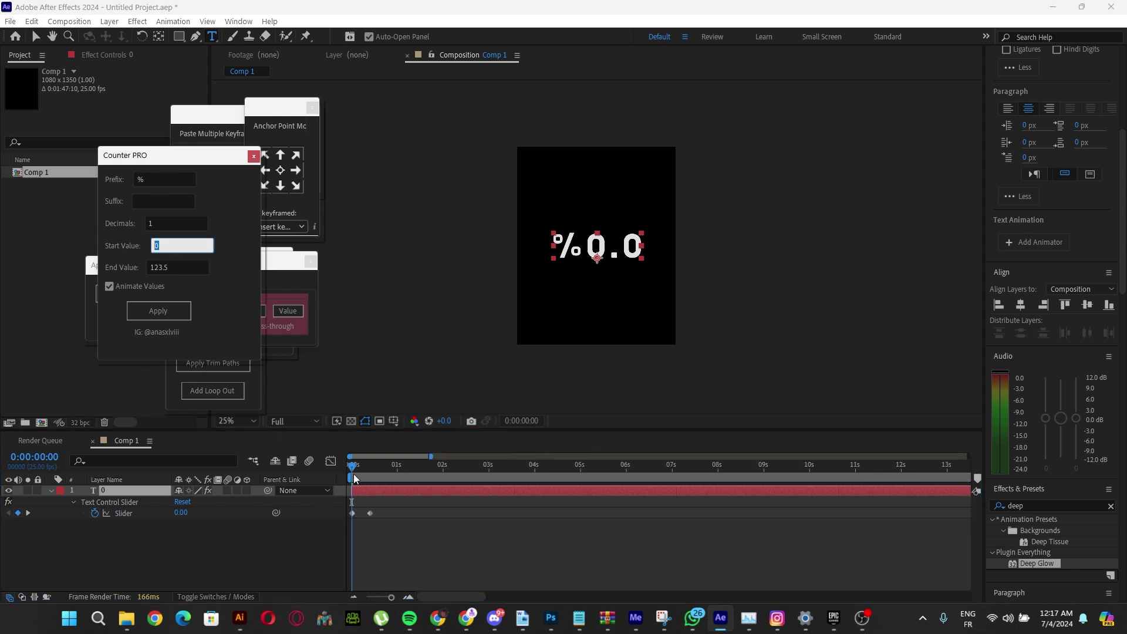
left_click_drag(366, 476, 373, 477)
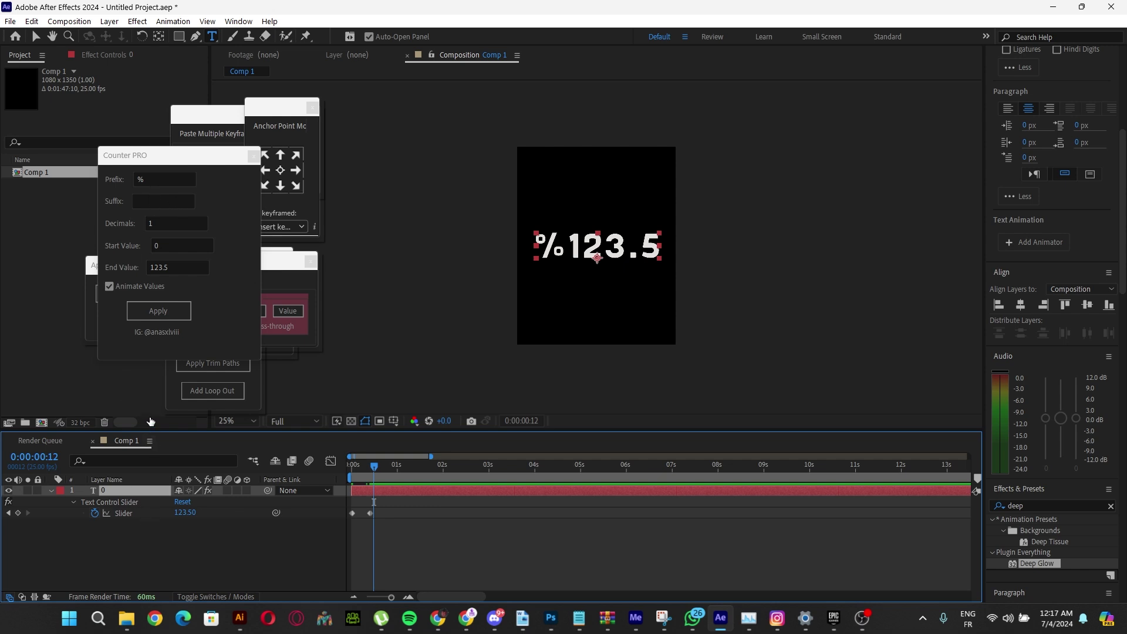
left_click(238, 225)
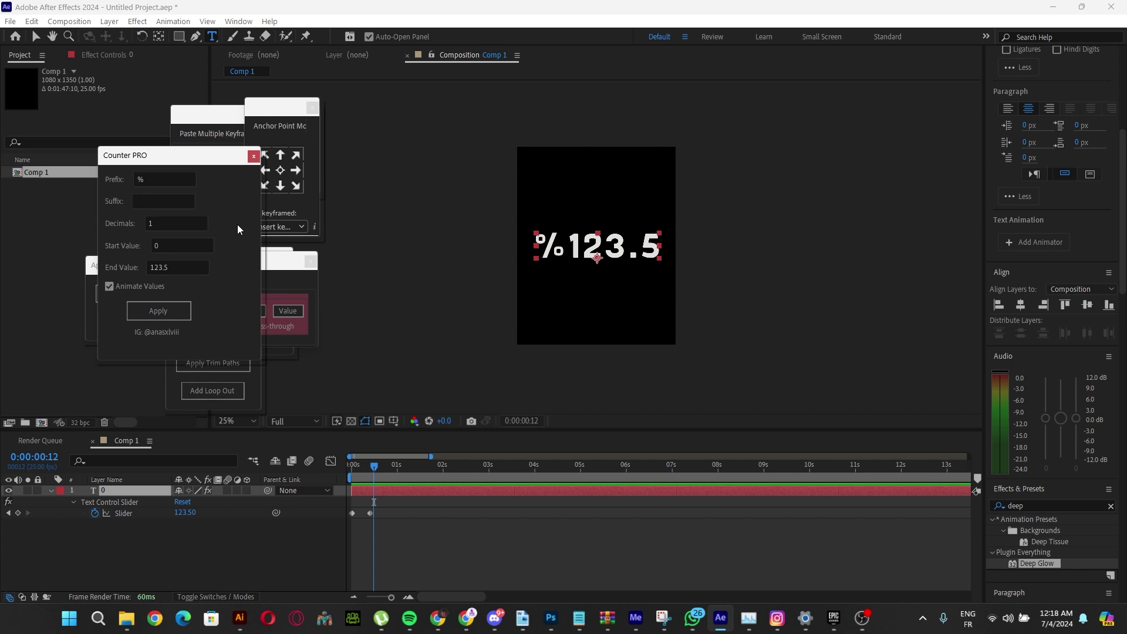
Apply suffix P with Animate Values off, so the text reads %123.5P.
left_click(158, 201)
key("BackSpace")
type("P")
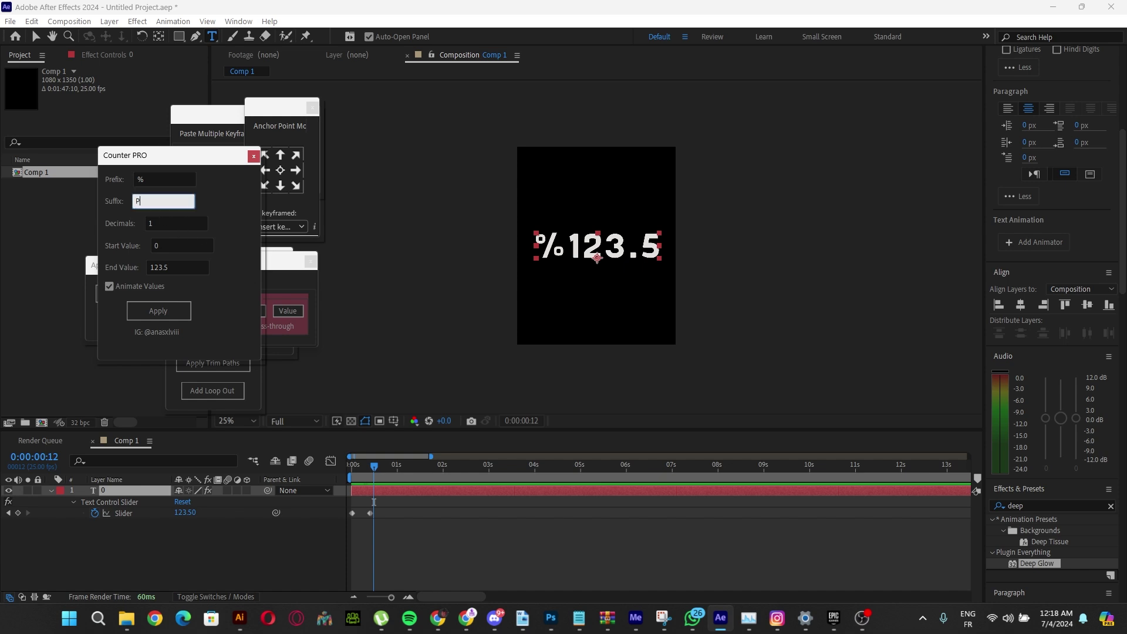
left_click(122, 288)
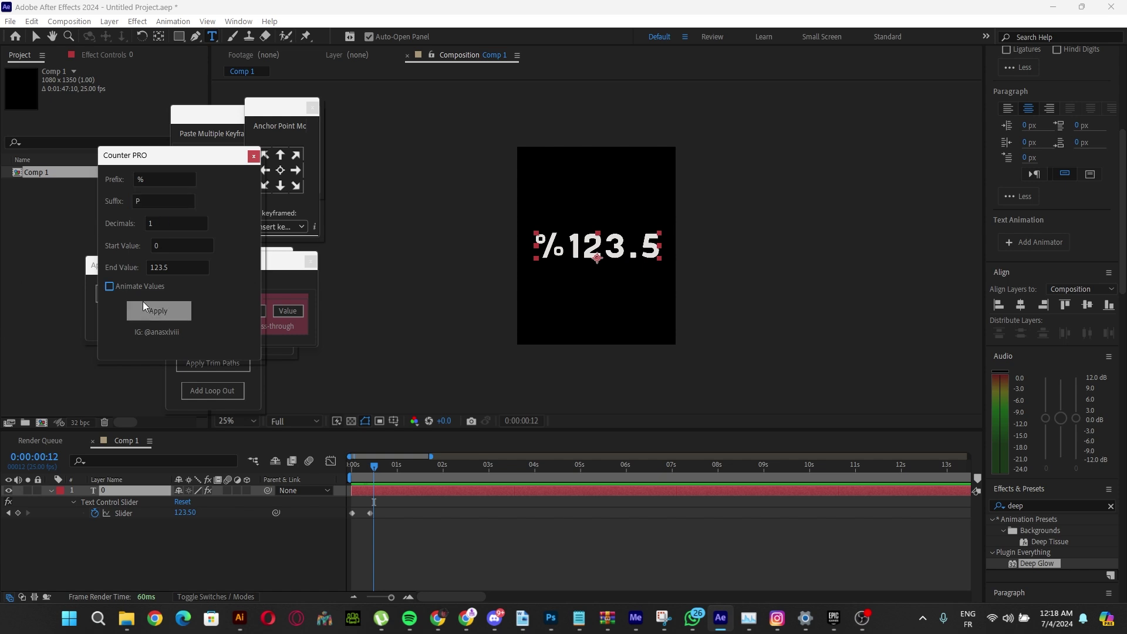
left_click(142, 301)
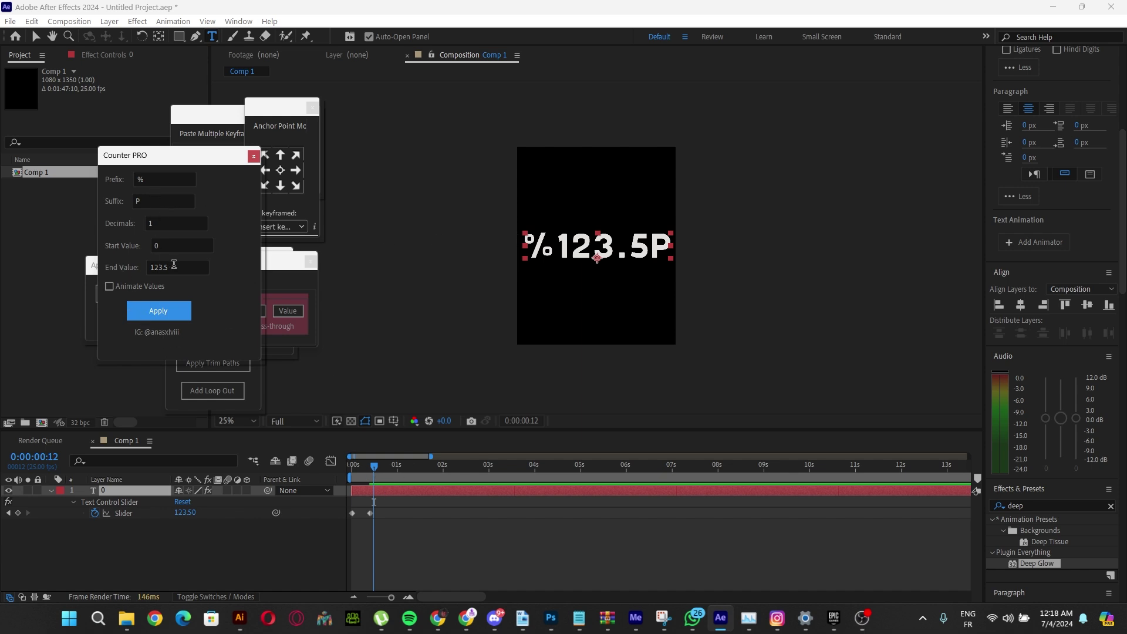
Undo an accidental paste into End Value and move to the Start Value field.
left_click(171, 267)
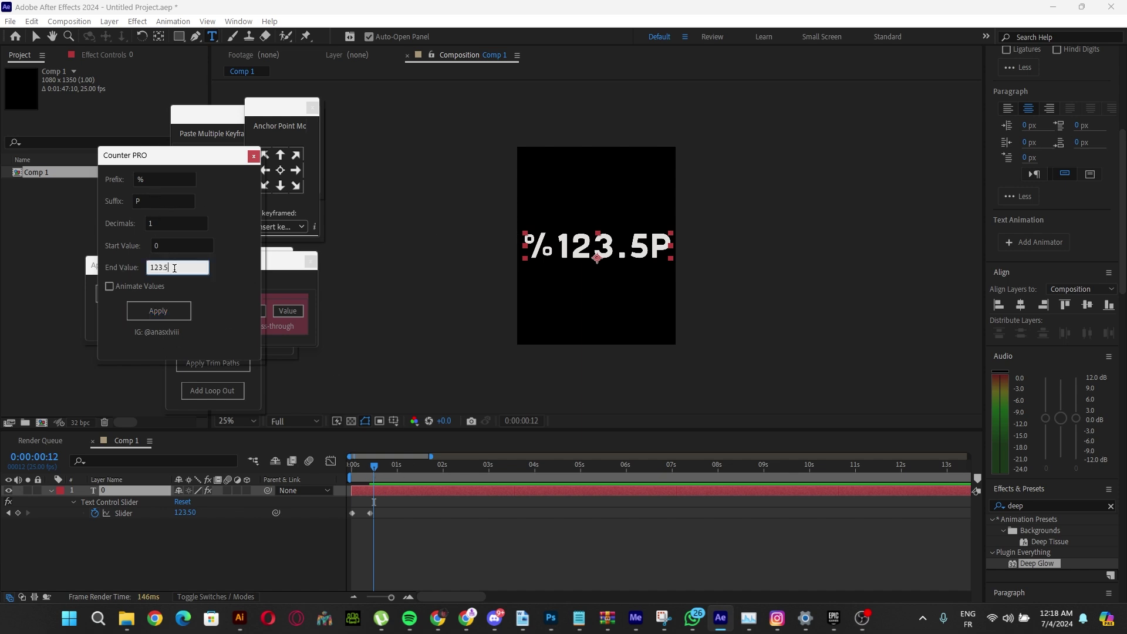
key("ctrl+v")
key("ctrl+z")
key("shift+Tab")
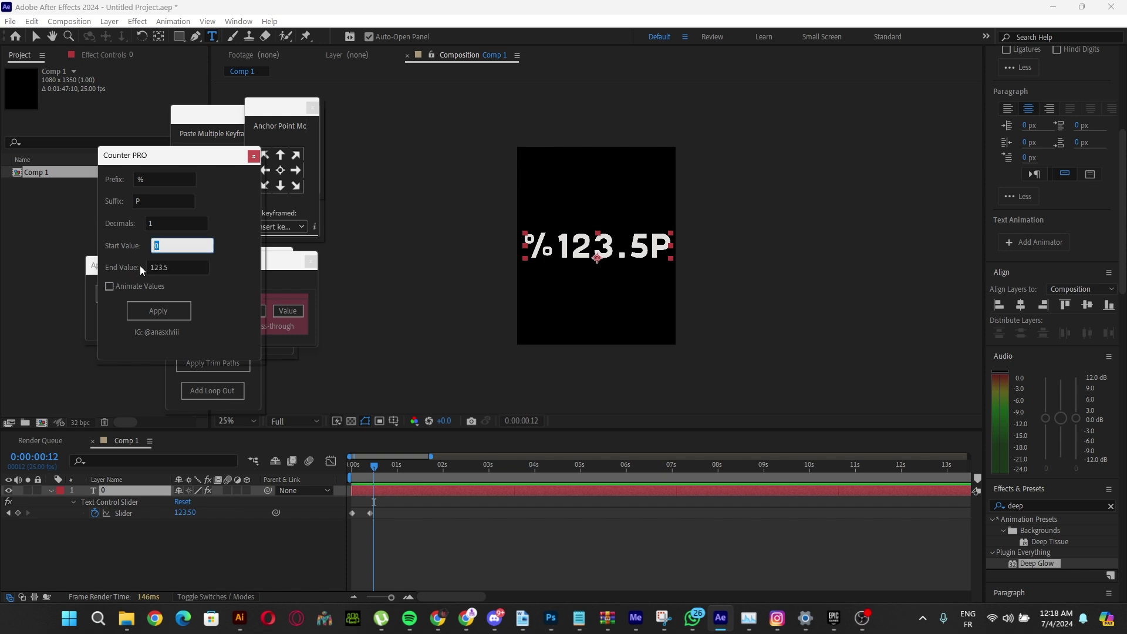
At the 1-second mark, apply an animated count from 123.5 to 145, then check %145.0P at 1:09.
type("123.5")
left_click(388, 477)
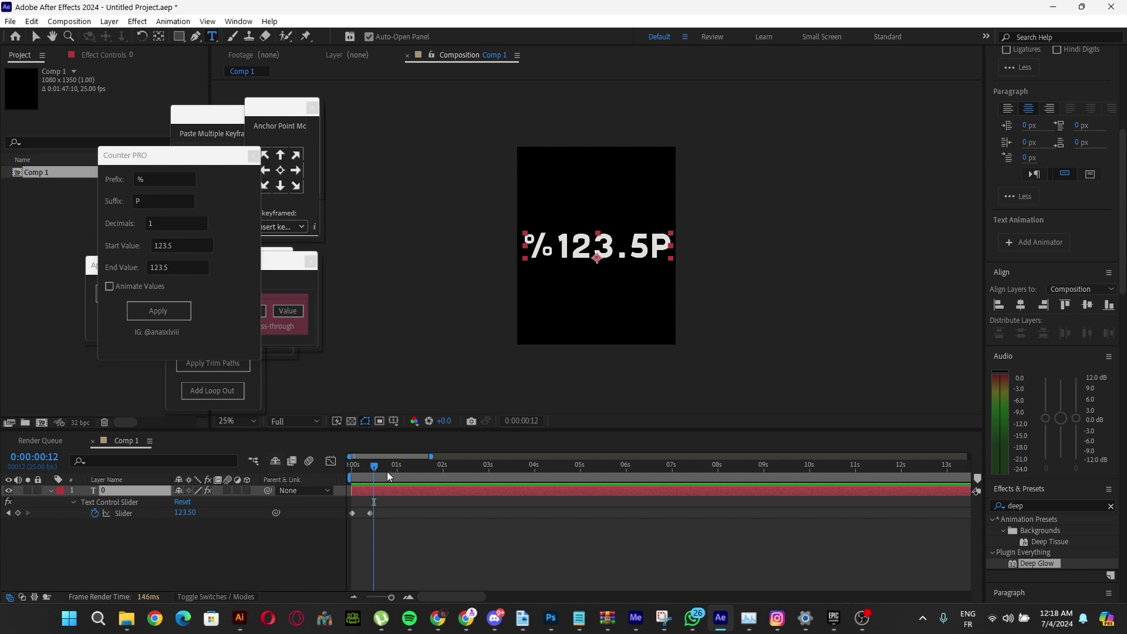
left_click_drag(388, 476, 397, 476)
left_click(109, 286)
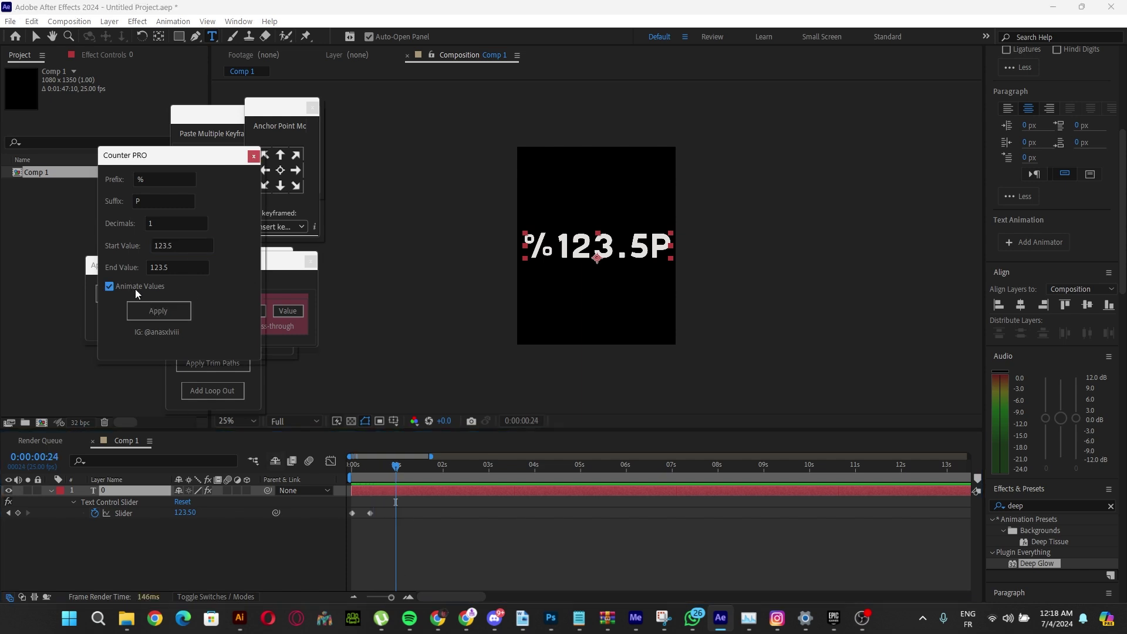
key("shift+Tab")
type("145")
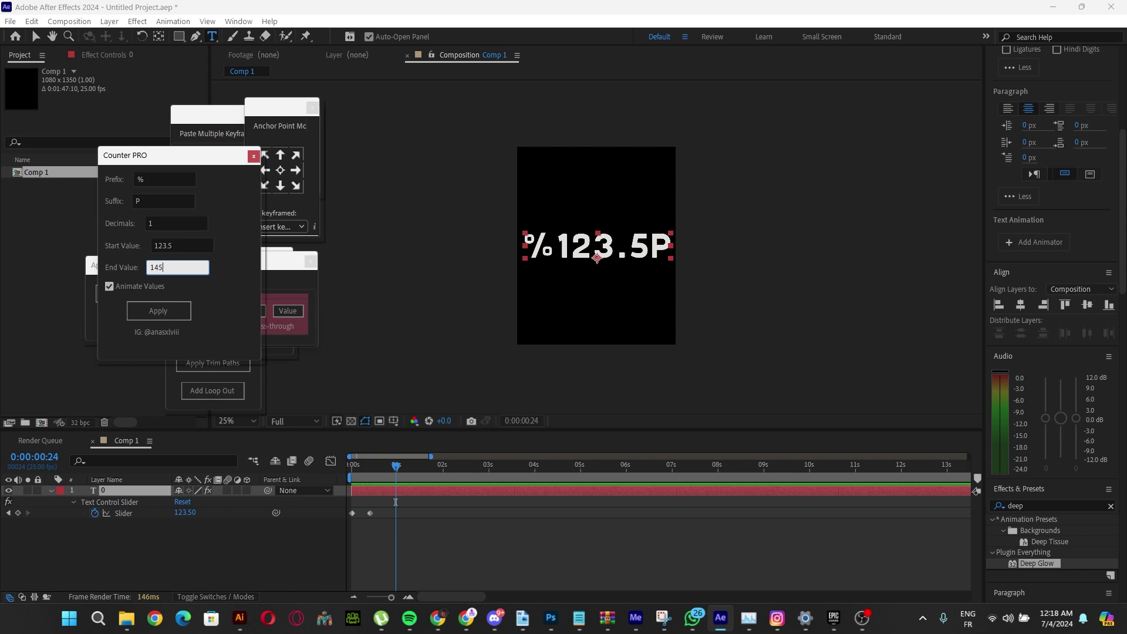
key("Tab")
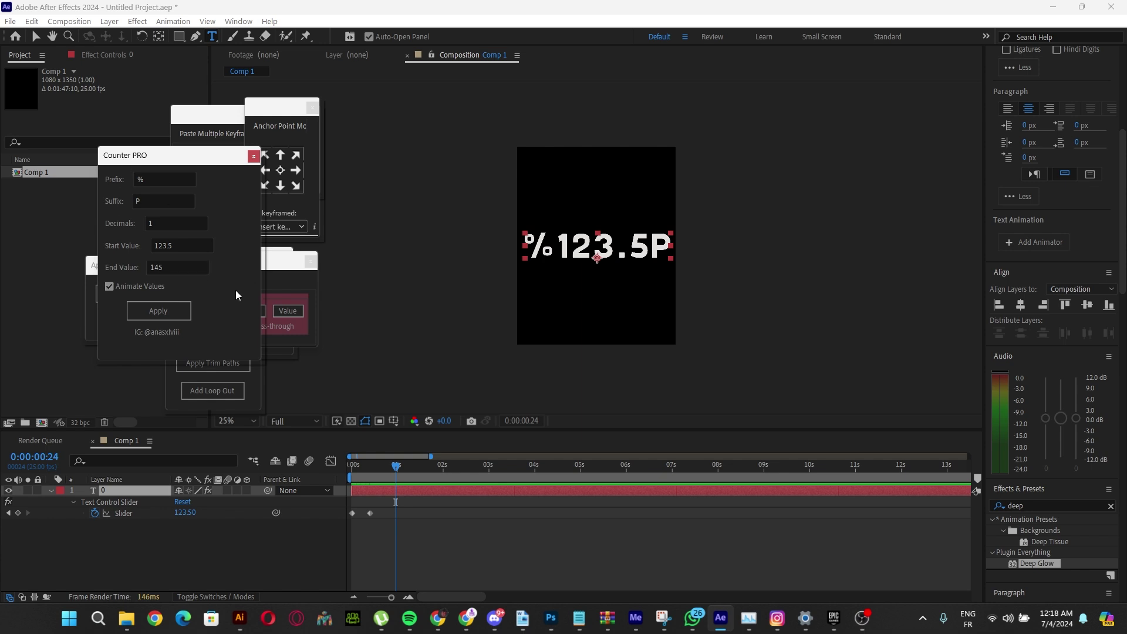
left_click(166, 323)
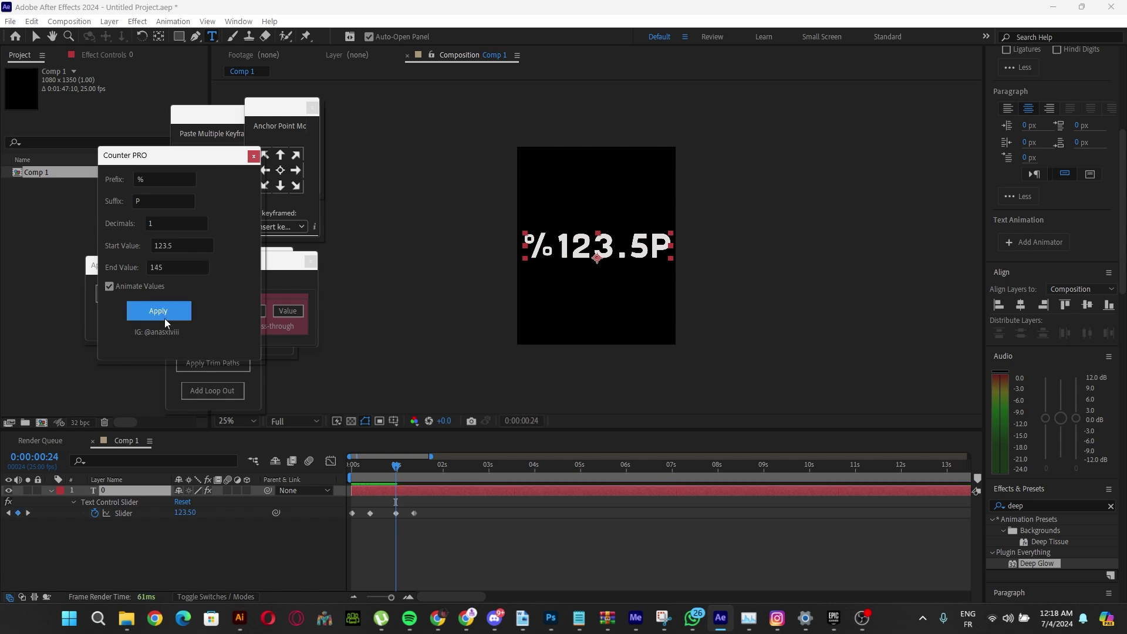
left_click_drag(396, 475, 413, 482)
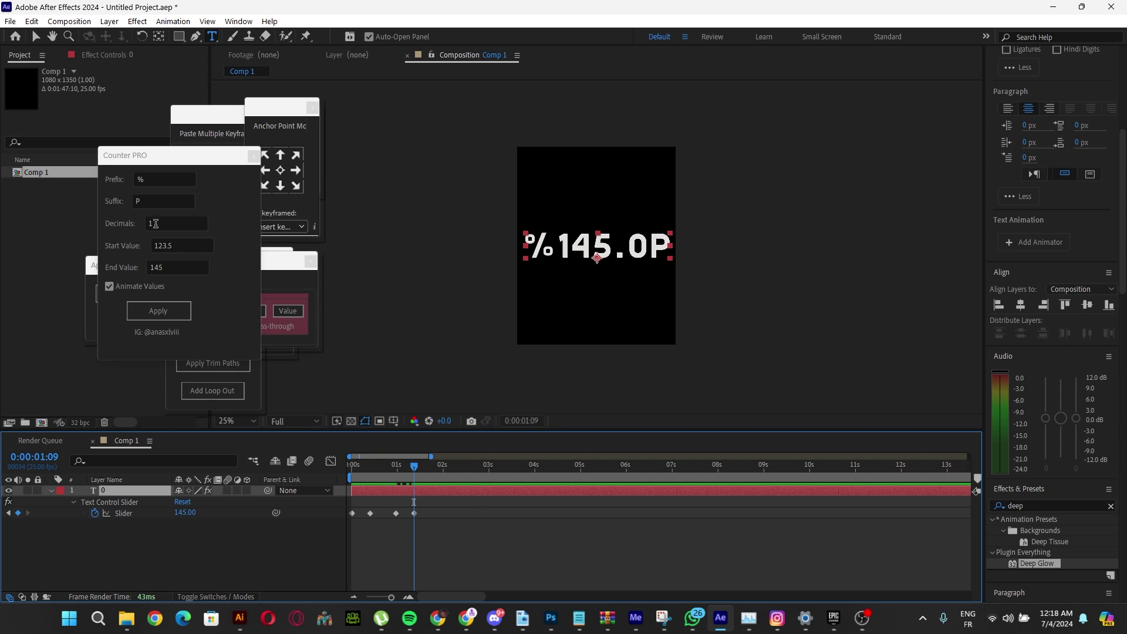
Leave Decimals at 1 and drag the Counter PRO panel closer to the composition.
left_click(153, 223)
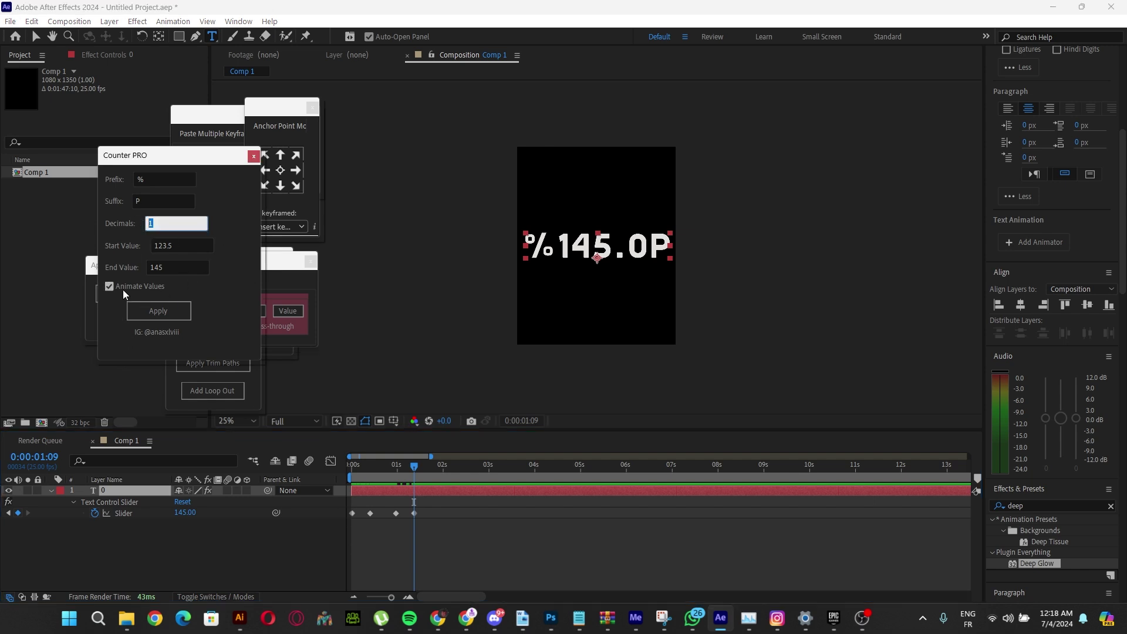
left_click(143, 252)
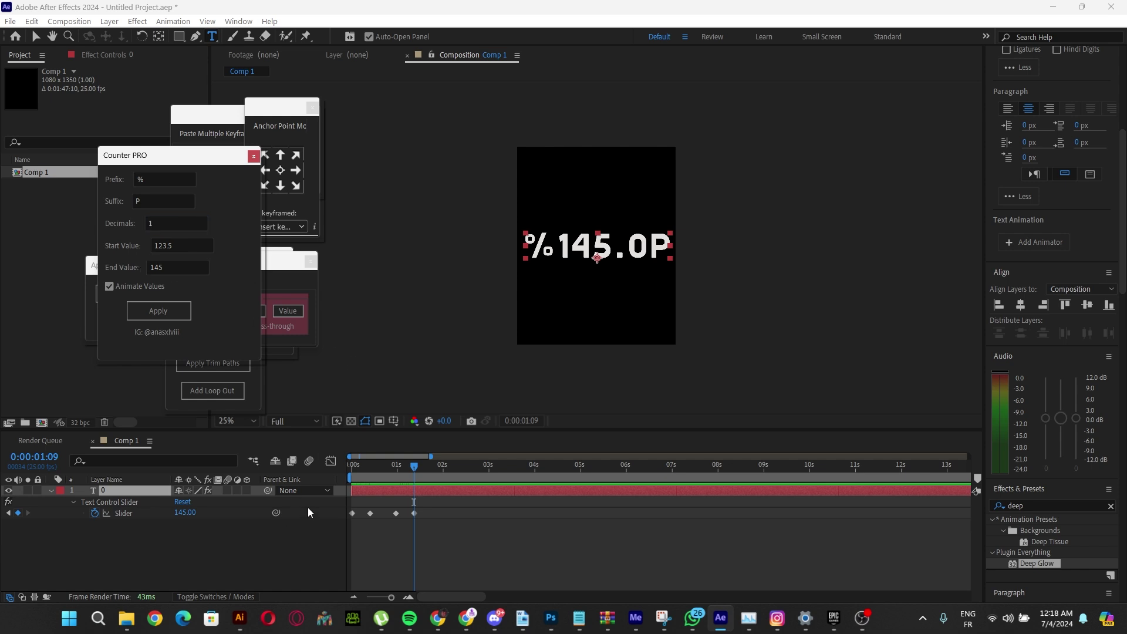
left_click_drag(210, 165, 282, 167)
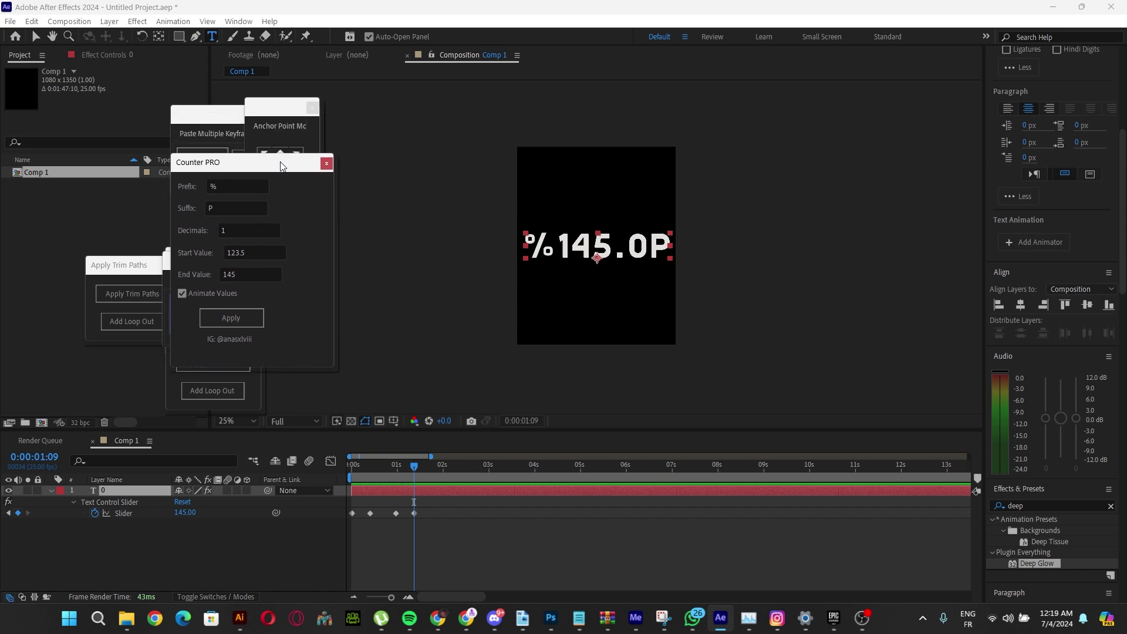